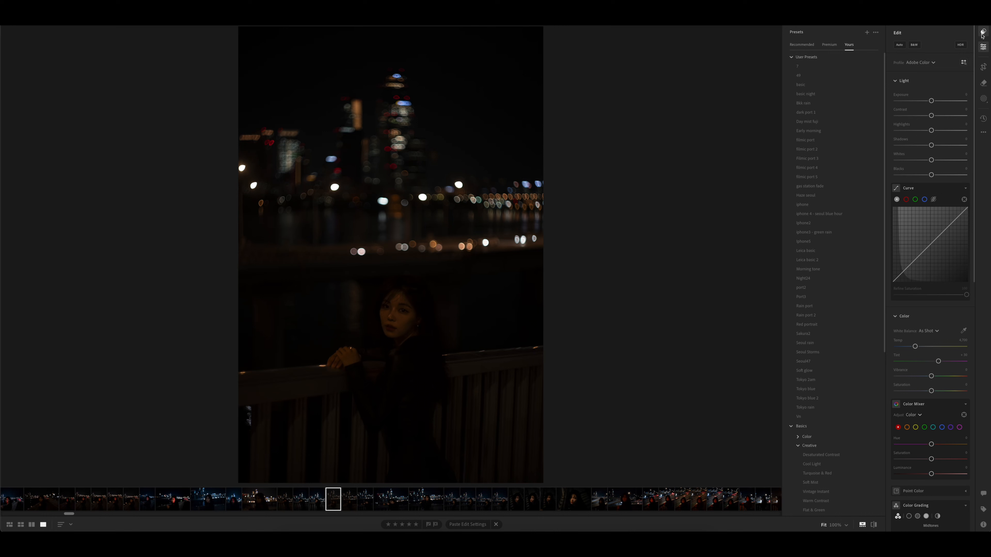
- Preview the filmic part, Rain part and Red portrait user presets on the dark skyline portrait to compare their looks
click(831, 140)
click(833, 148)
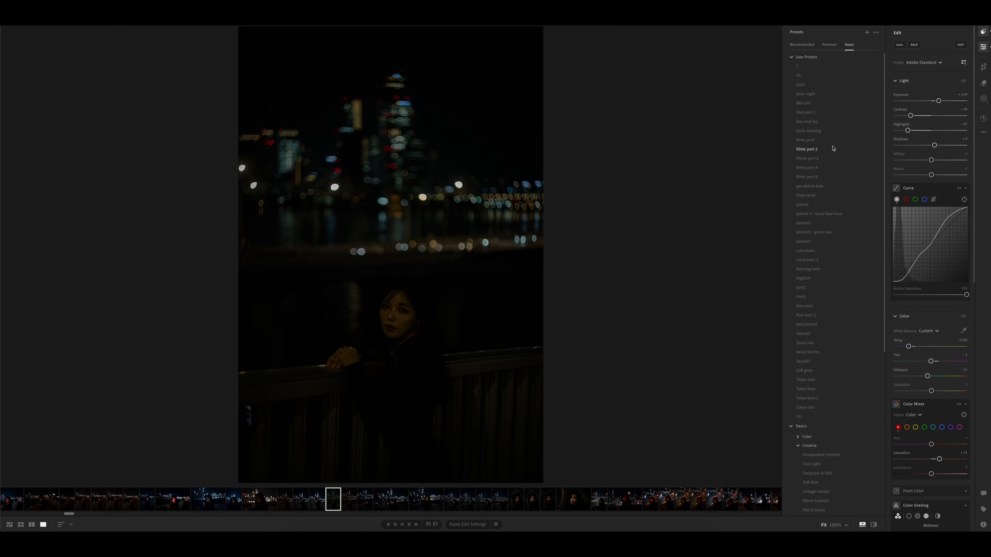
click(832, 159)
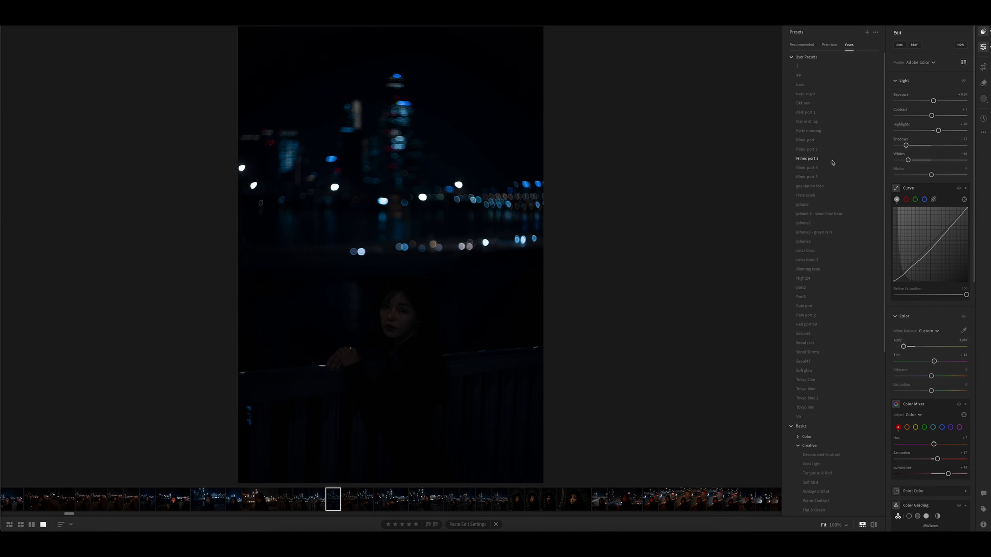
click(831, 168)
click(830, 177)
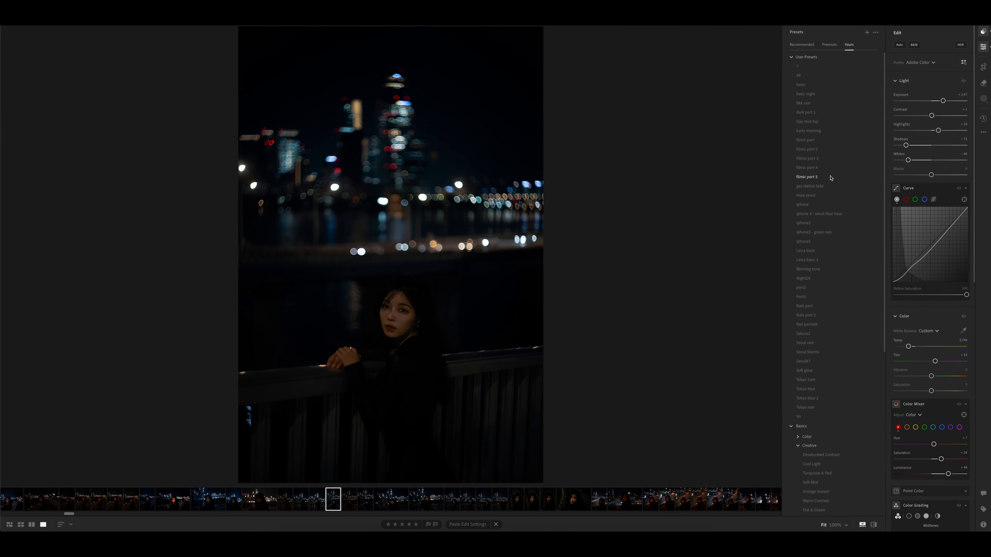
click(843, 306)
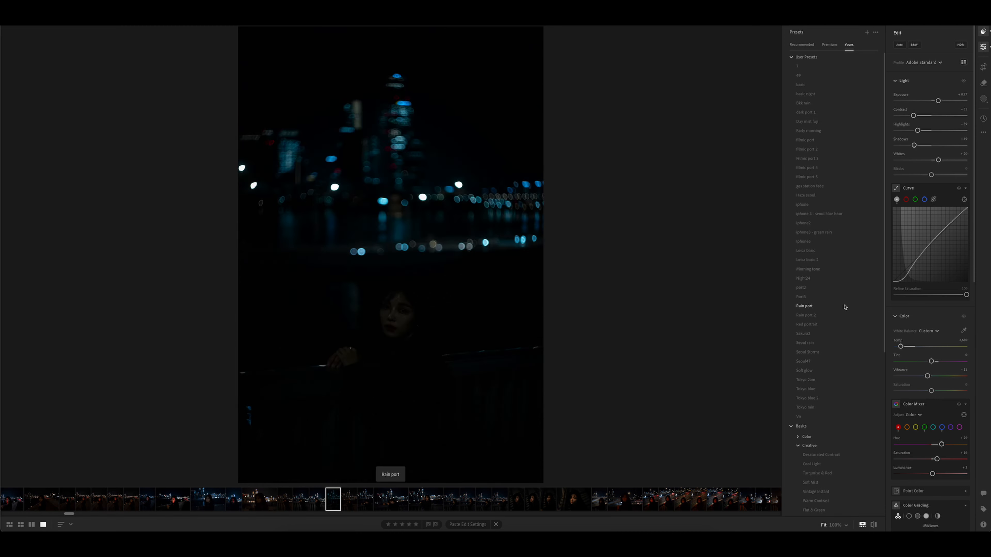
click(841, 315)
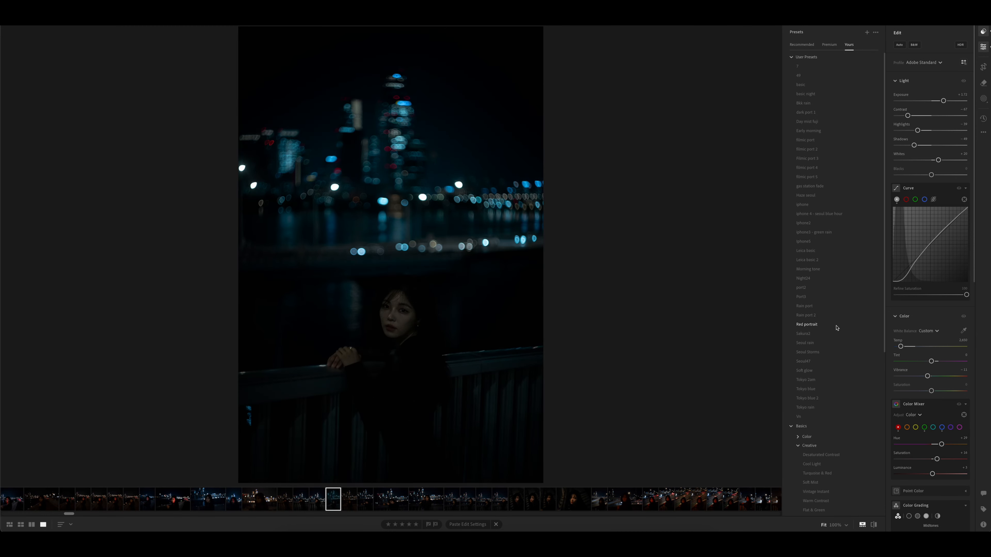
click(838, 323)
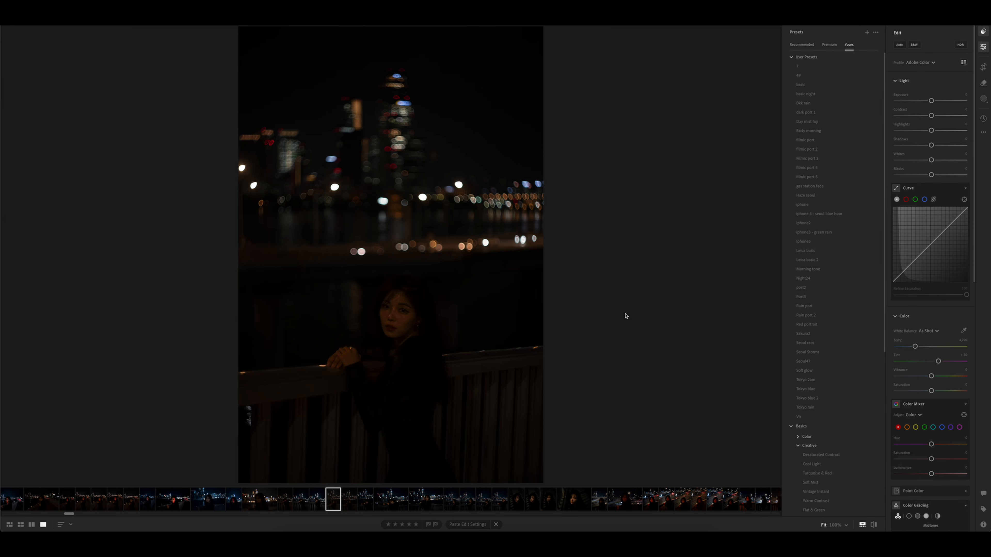
- Apply the filmic part 5 preset to the skyline portrait and reduce its amount to about 85
click(830, 180)
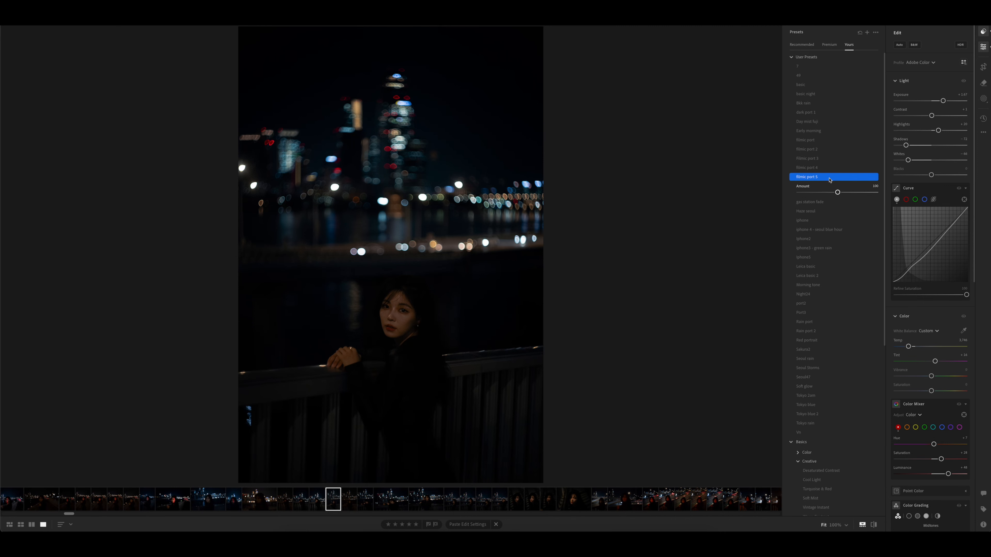
mouse_move(838, 192)
mouse_down()
mouse_move(813, 193)
mouse_move(867, 193)
mouse_move(832, 193)
mouse_up()
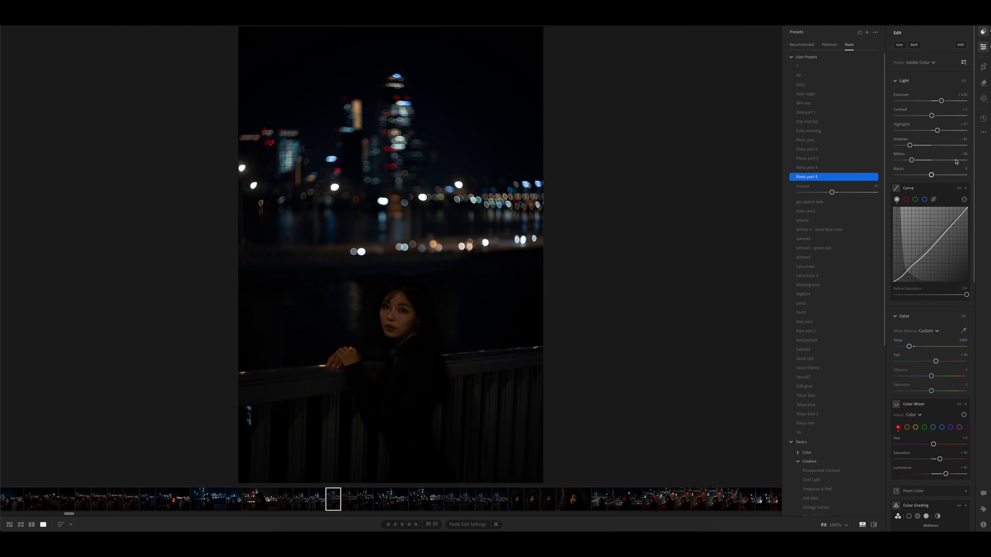
click(983, 32)
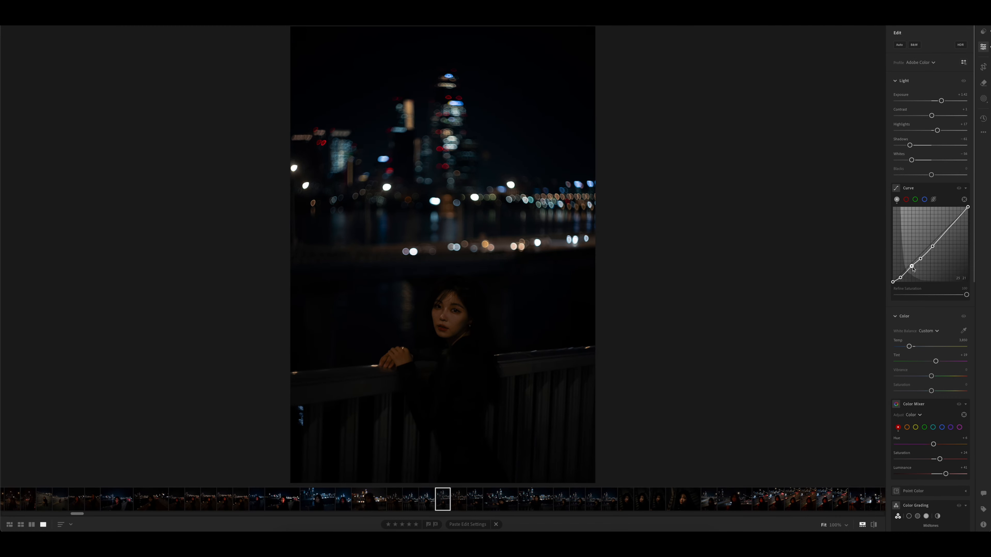
- Pull the tone curve down slightly in the shadows and highlights, and raise the photo's exposure a little
drag(912, 267, 911, 267)
mouse_move(949, 229)
mouse_down()
mouse_move(967, 234)
mouse_move(952, 226)
mouse_up()
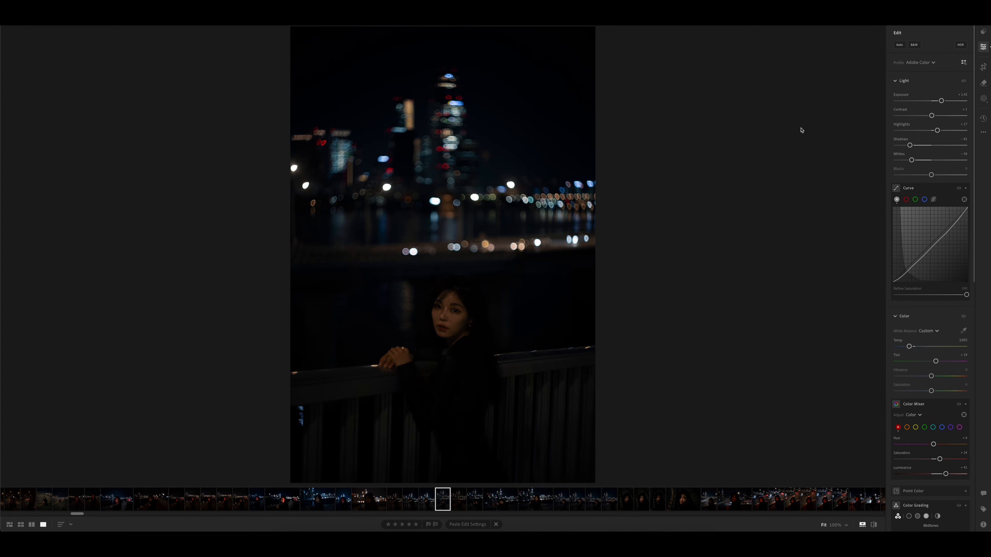
drag(941, 100, 945, 101)
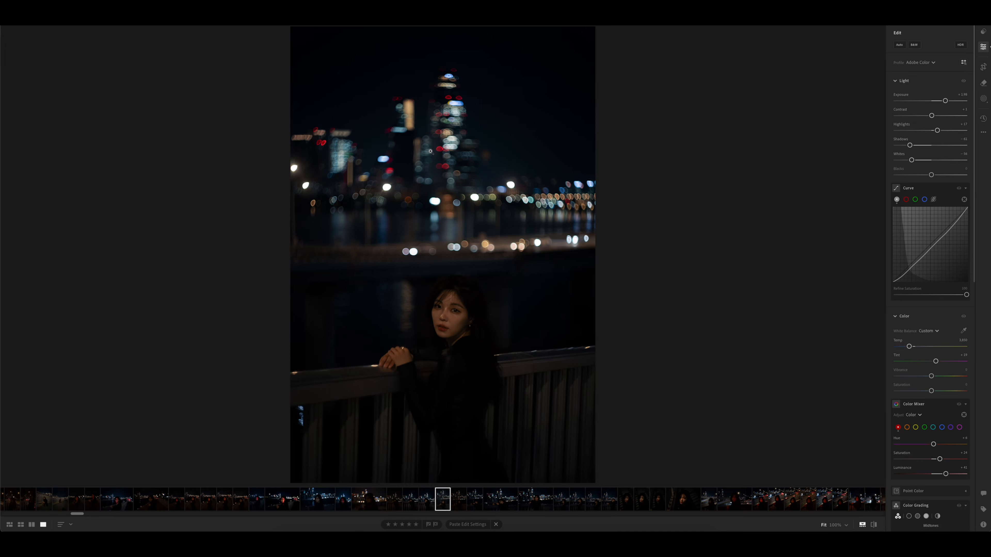
- Inspect the city lights up close and set the reds to about +53 saturation and about +29 luminance in the Color Mixer
click(434, 158)
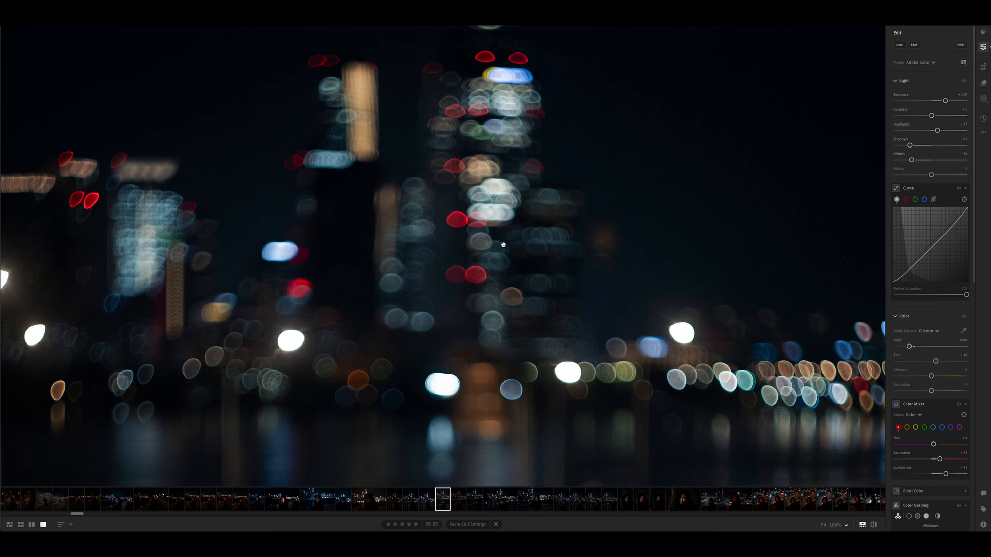
scroll(503, 245, down, 2)
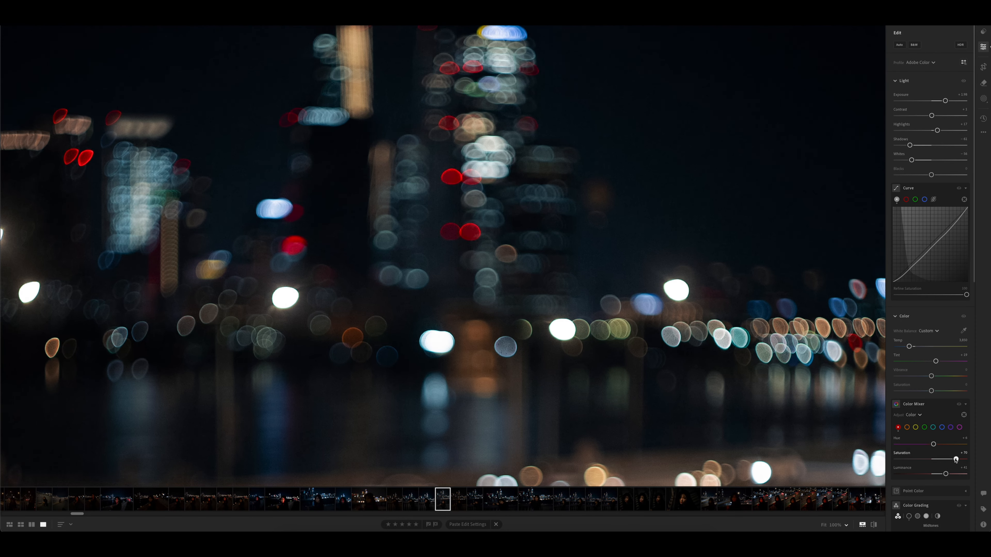
mouse_move(939, 459)
mouse_down()
mouse_move(952, 459)
mouse_move(954, 474)
mouse_move(941, 474)
mouse_up()
click(485, 325)
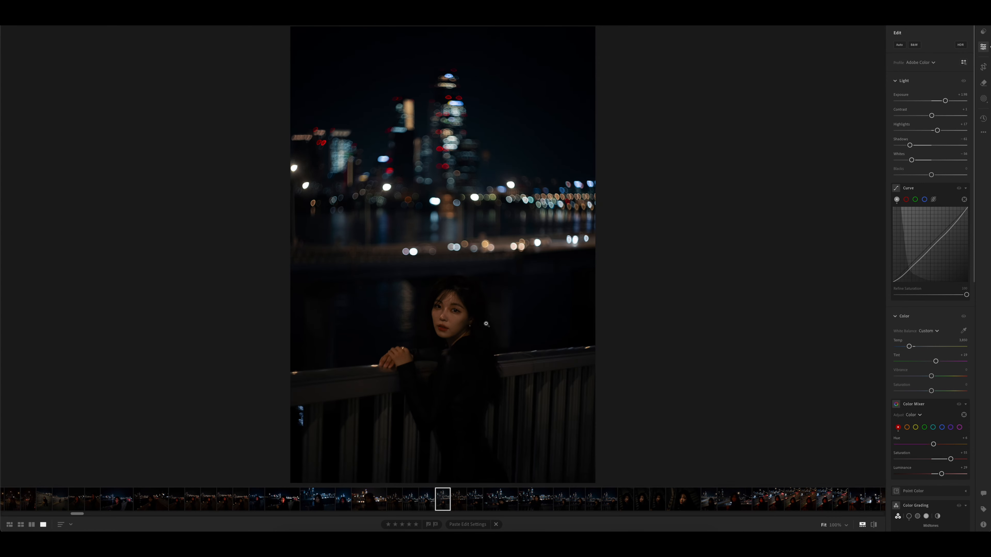
- Cool the white balance temperature slightly and tint the color grading shadows toward blue
drag(909, 347, 909, 349)
scroll(930, 343, down, 2)
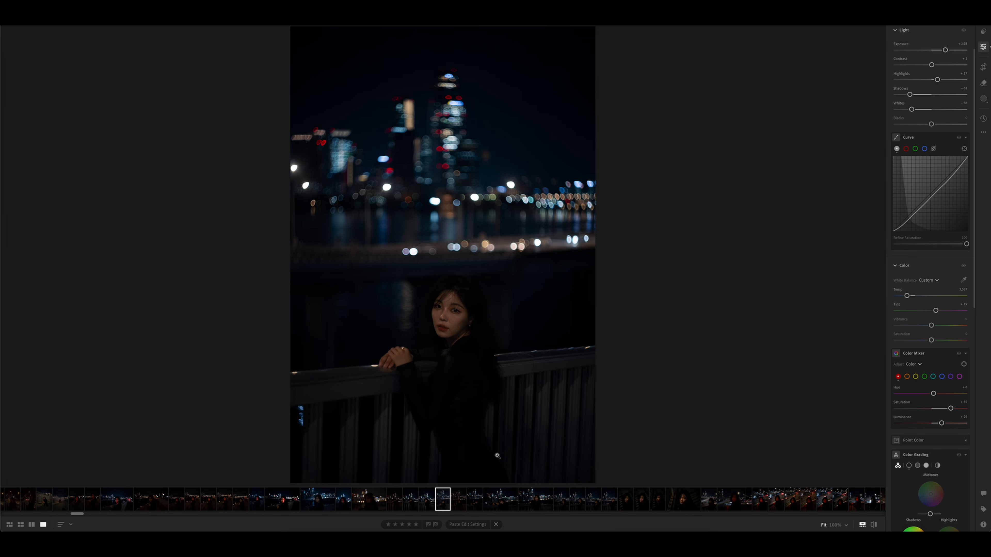
scroll(921, 390, down, 5)
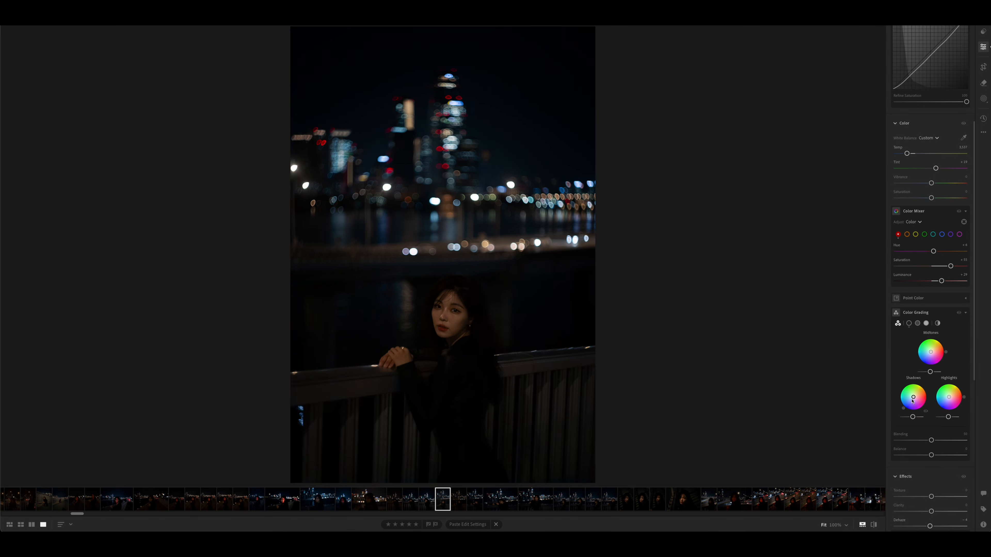
drag(913, 400, 910, 399)
- Lower Dehaze to about -12 with slightly more grain, and compare the edited photo with its original
scroll(939, 414, down, 4)
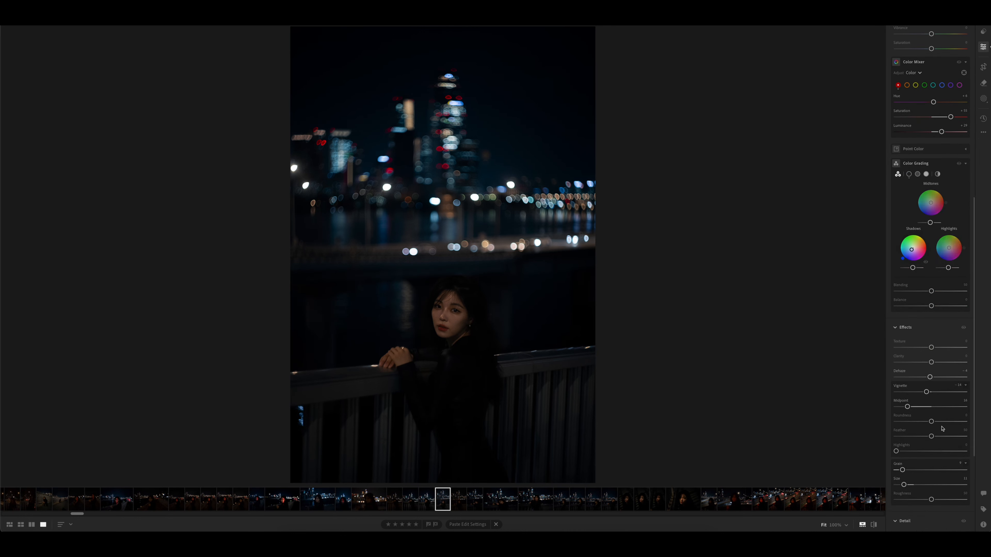
drag(931, 378, 927, 378)
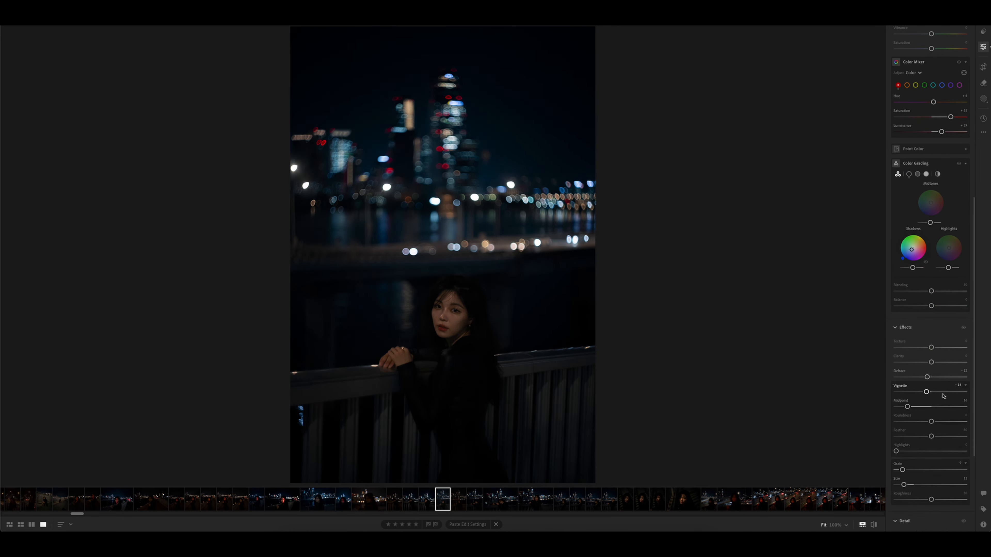
mouse_move(902, 470)
mouse_down()
mouse_move(920, 471)
mouse_move(903, 470)
mouse_up()
scroll(951, 457, down, 3)
scroll(951, 456, up, 15)
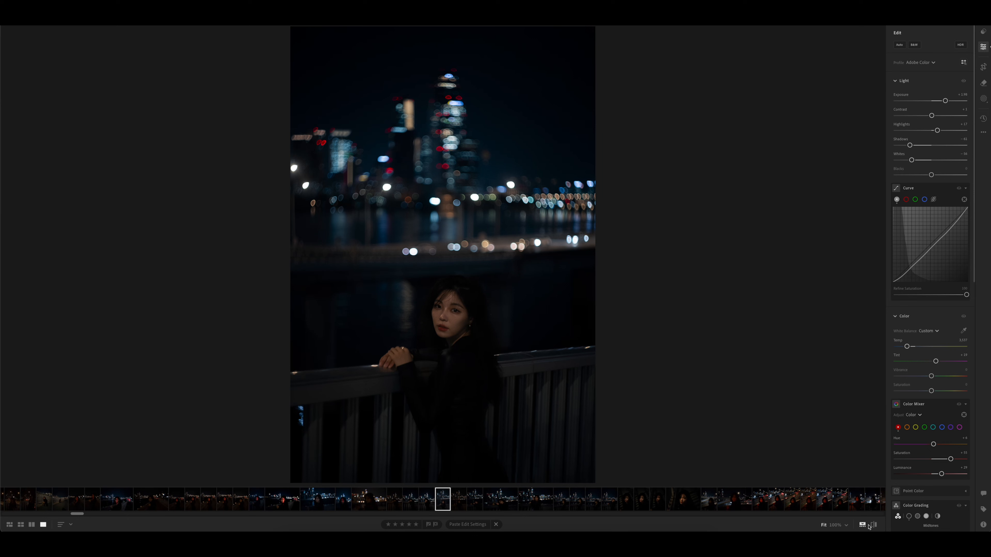
click(873, 525)
click(874, 526)
- Open the red-lit portrait above the highway traffic and apply the filmic part 5 preset at an amount of about 75
scroll(667, 494, down, 5)
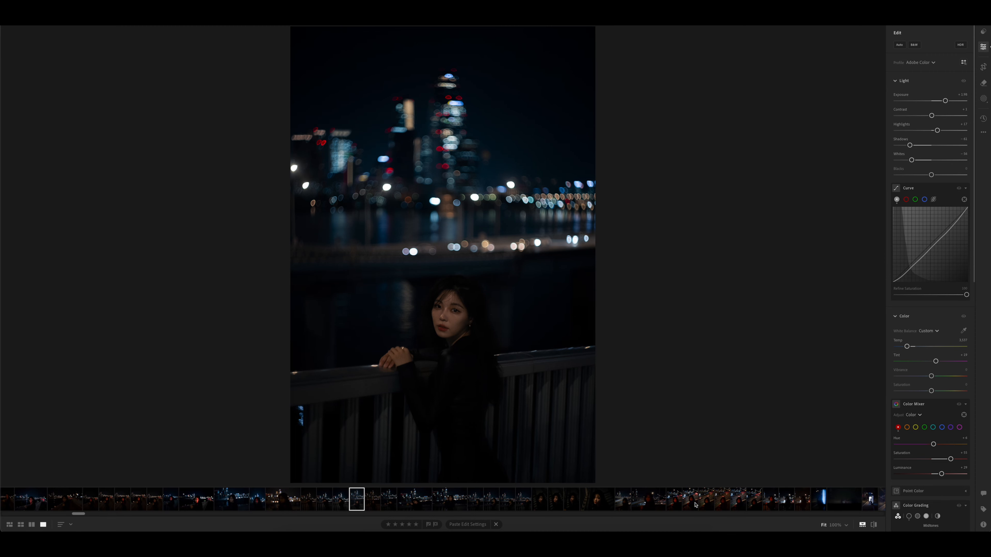
click(720, 502)
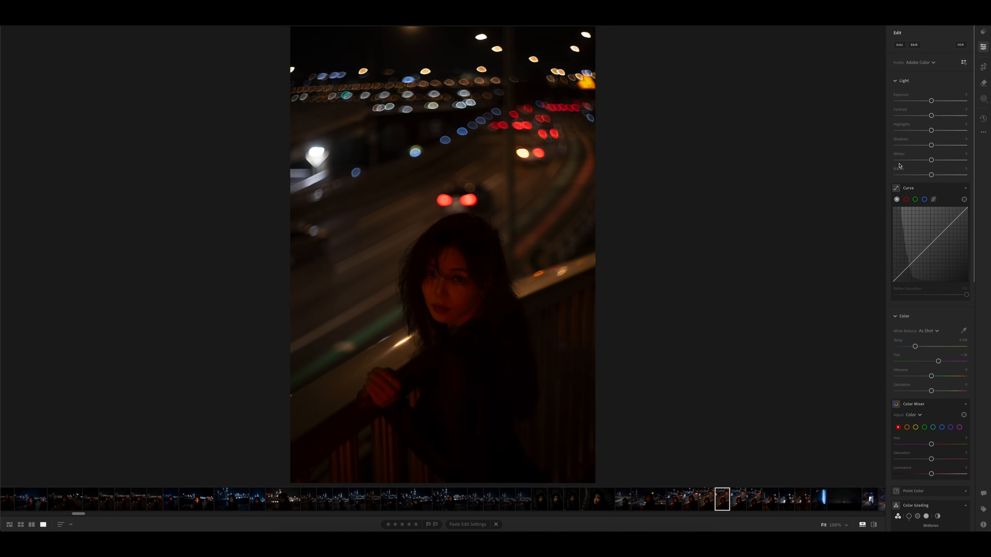
click(983, 32)
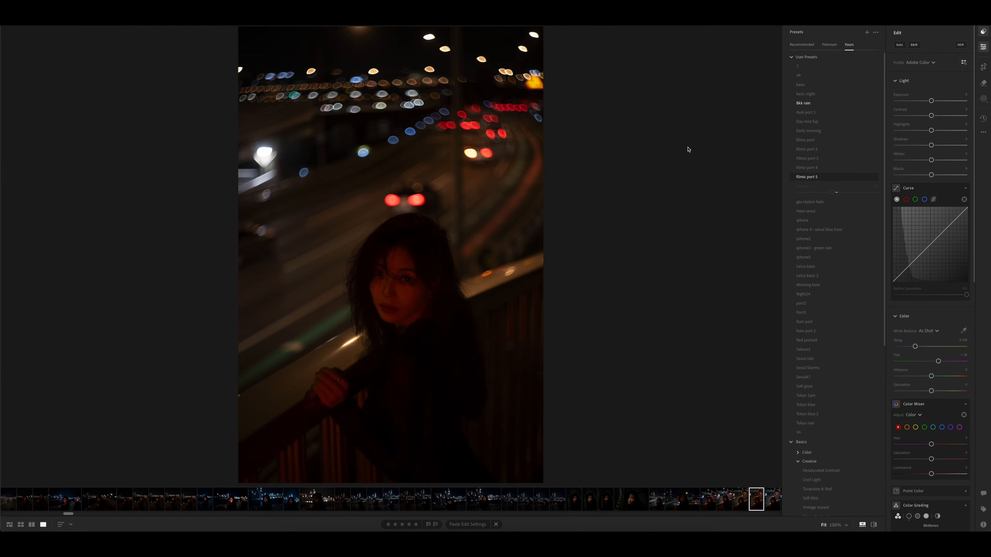
click(808, 150)
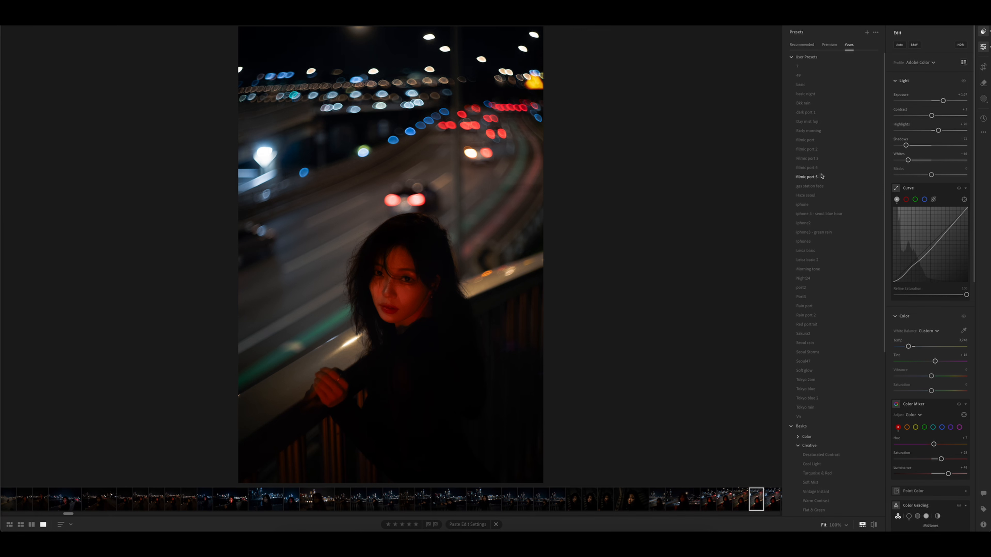
click(821, 176)
click(813, 179)
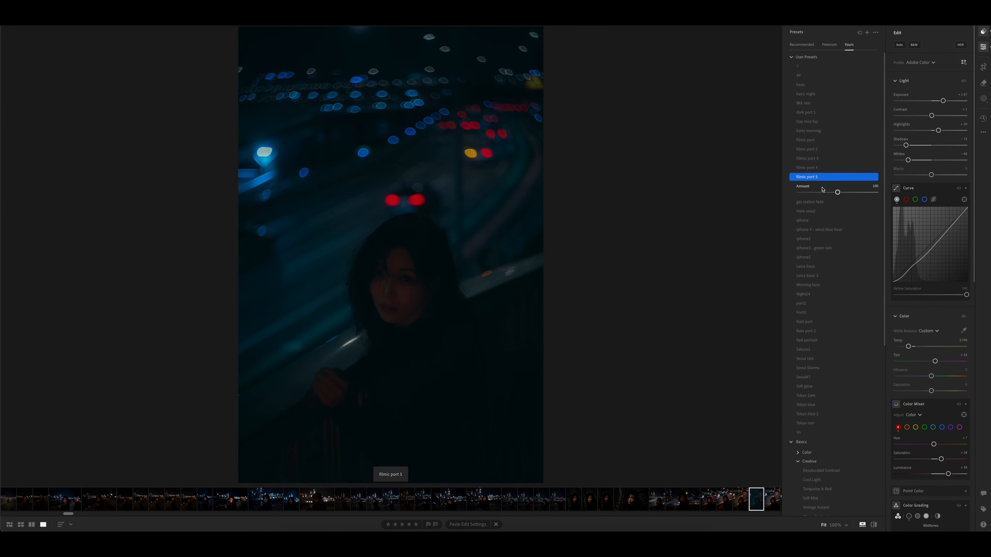
drag(837, 193, 828, 195)
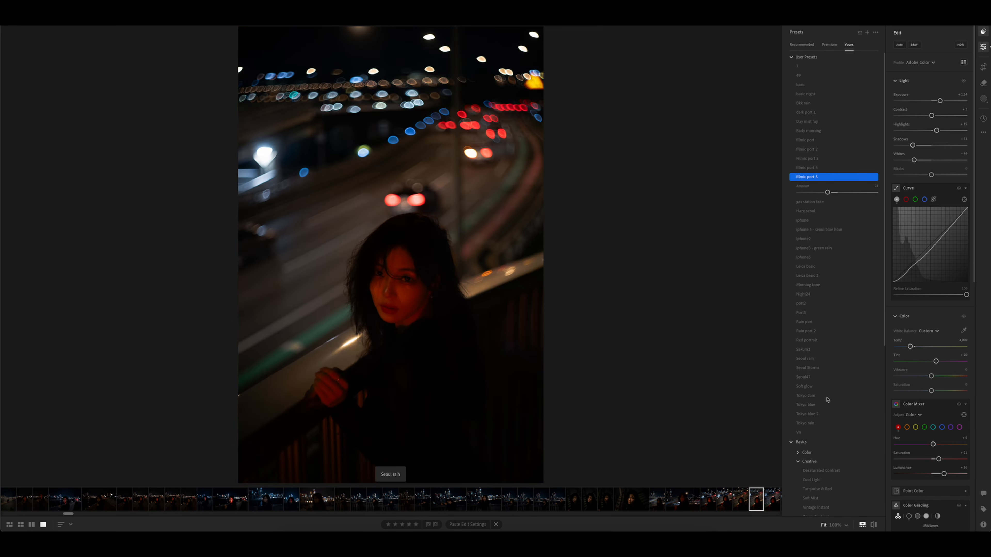
- Cool the red-lit portrait's white balance temperature and tone down the reds in the Color Mixer
click(986, 45)
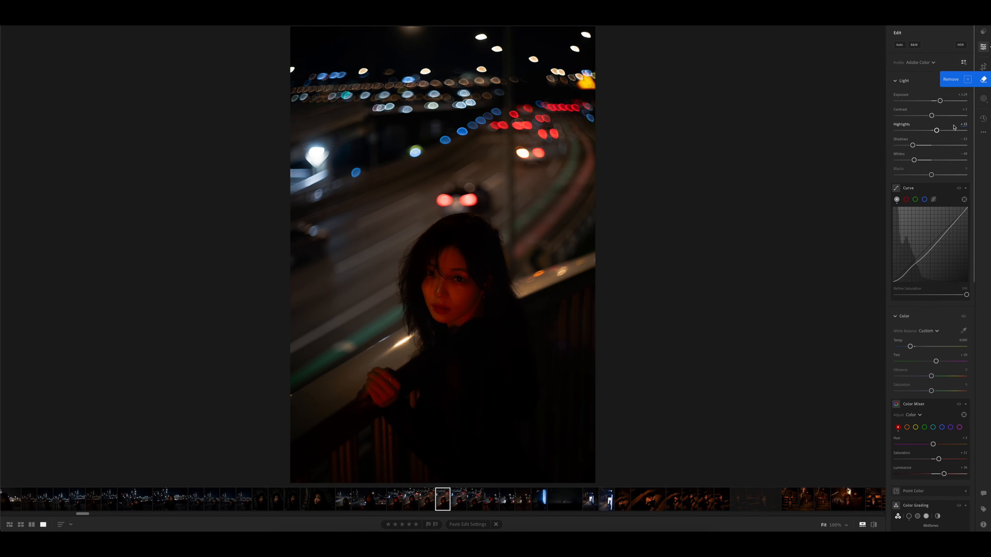
mouse_move(910, 347)
mouse_down()
mouse_move(899, 347)
mouse_move(922, 347)
mouse_move(909, 351)
mouse_up()
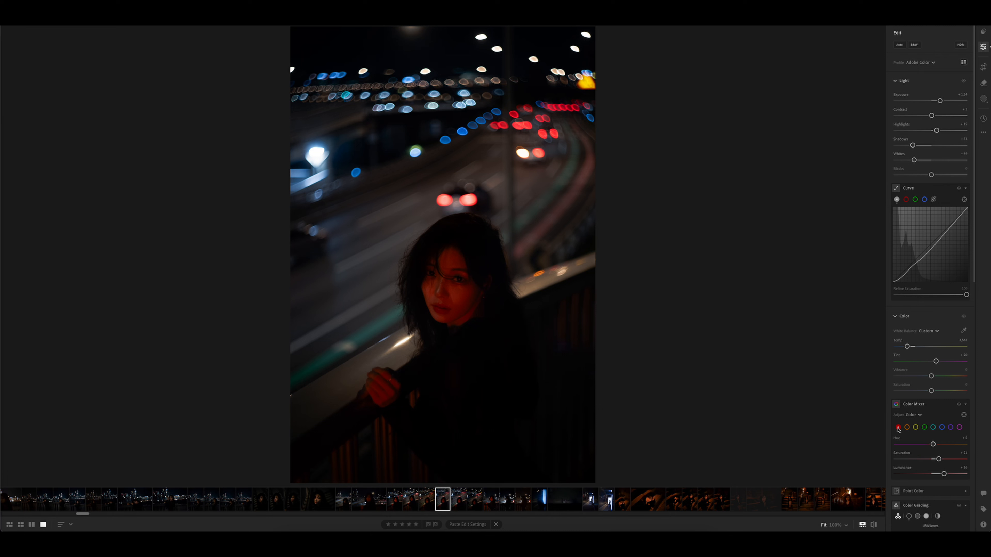
mouse_move(943, 473)
mouse_down()
mouse_move(891, 481)
mouse_move(956, 475)
mouse_move(925, 461)
mouse_move(911, 468)
mouse_move(935, 462)
mouse_up()
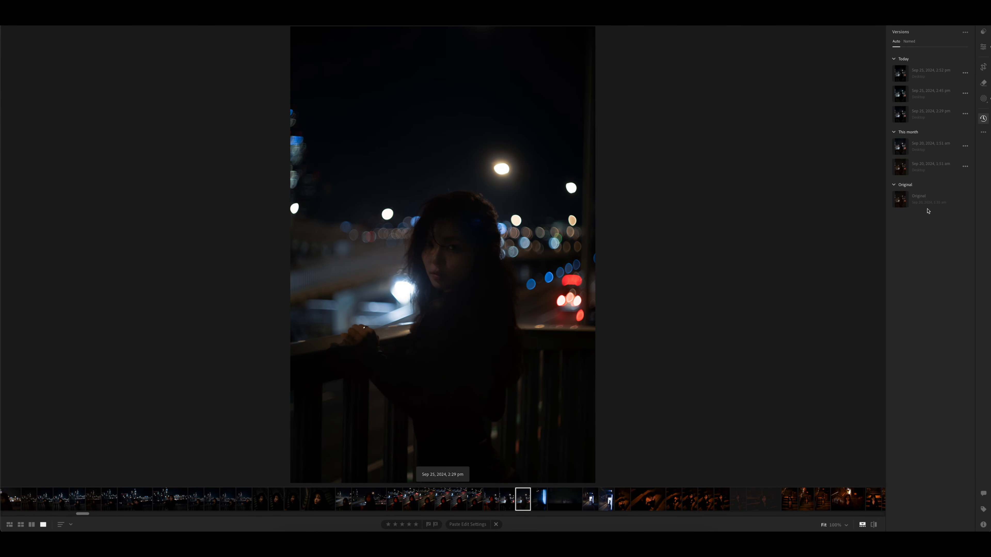
- Restore the original version of the dark portrait at the railing and paste the copied edit settings onto it
click(928, 202)
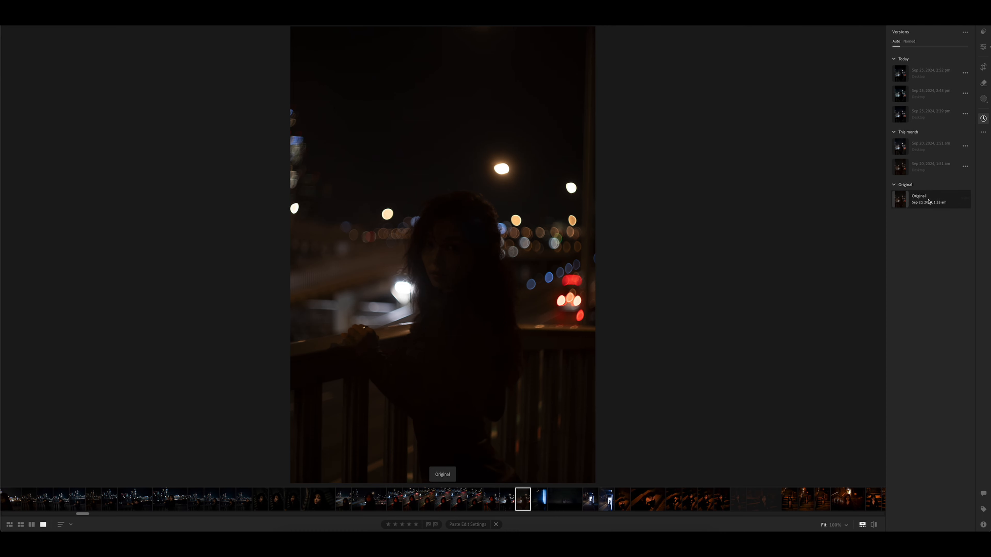
click(984, 48)
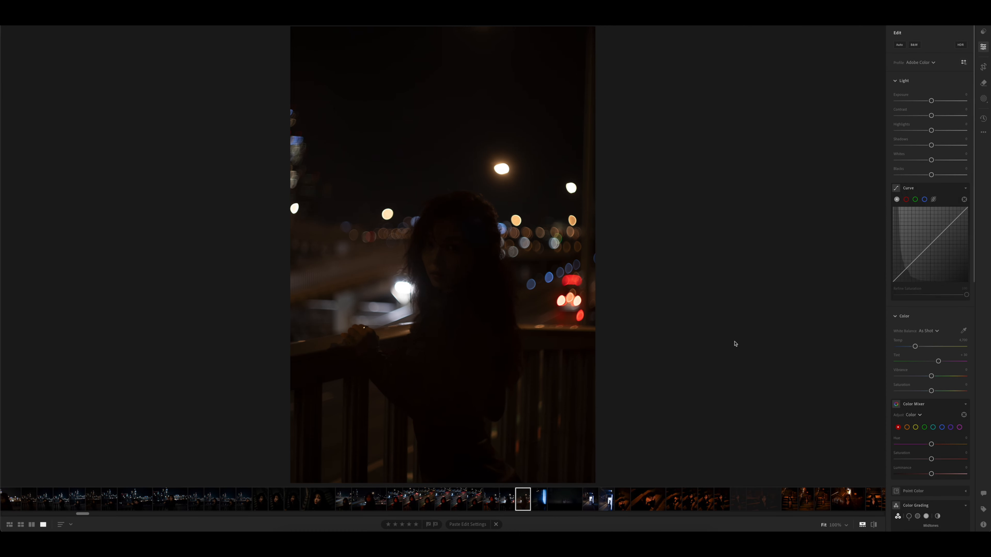
drag(931, 100, 951, 102)
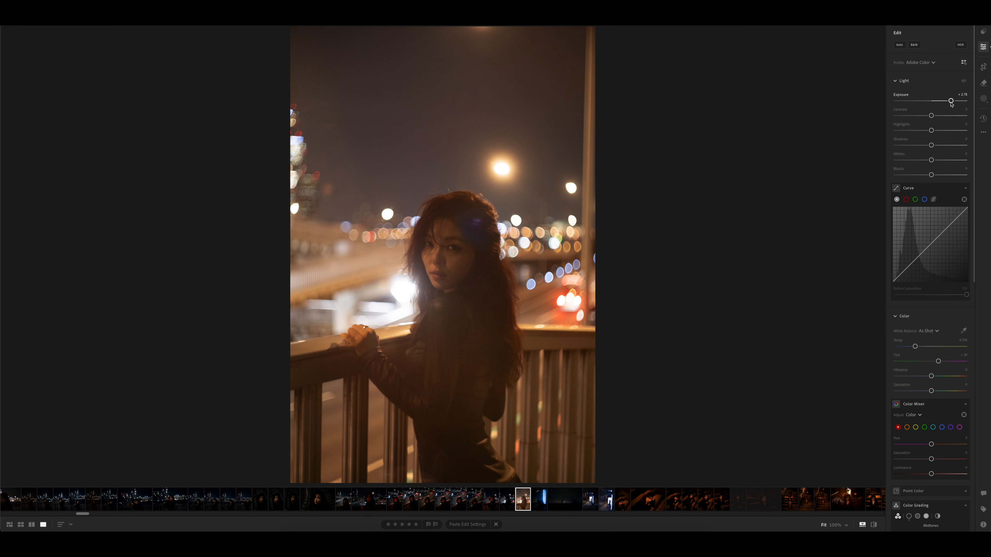
key(ctrl+v)
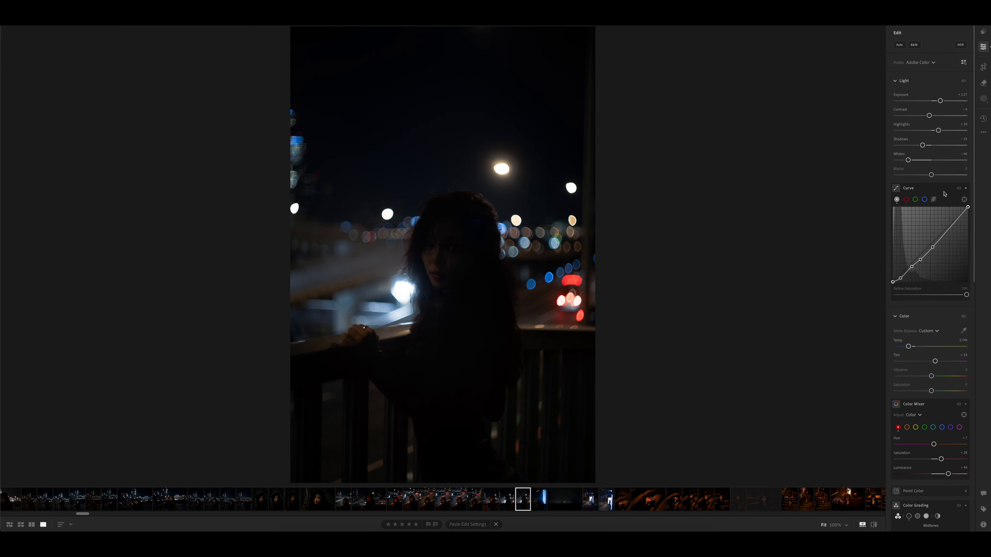
- Lower the blacks slightly and fine-tune the exposure to be a little brighter on the railing portrait
drag(931, 175, 928, 175)
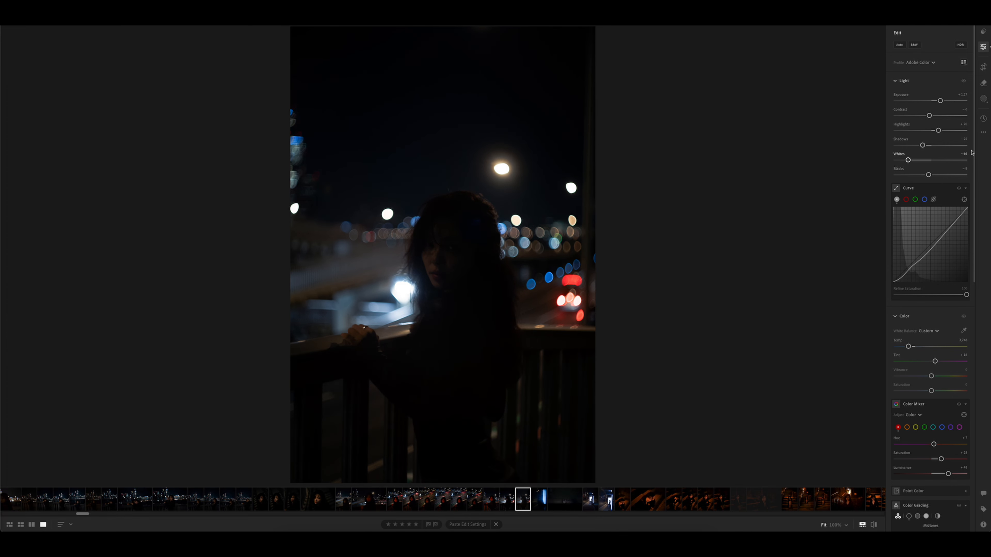
mouse_move(940, 101)
mouse_down()
mouse_move(963, 101)
mouse_move(946, 101)
mouse_up()
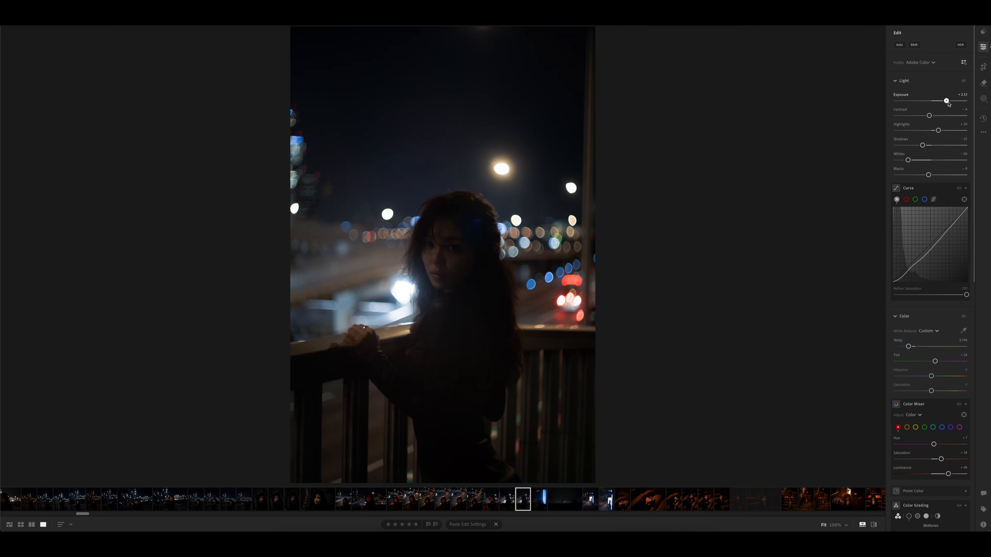
drag(945, 101, 941, 101)
- Create a radial gradient mask as an upright ellipse and move it over the woman's head and upper body
click(983, 101)
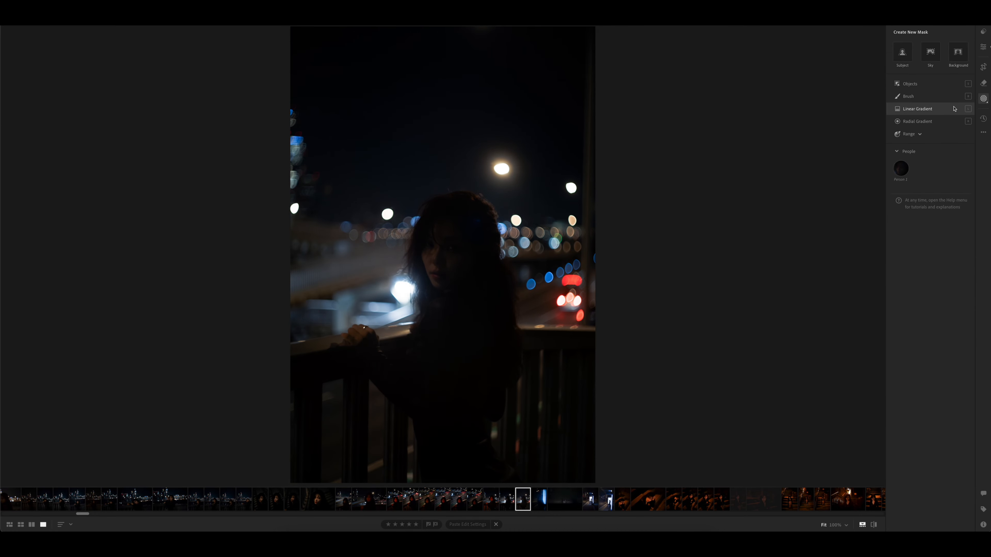
click(944, 123)
mouse_move(413, 250)
mouse_down()
mouse_move(529, 350)
mouse_move(474, 344)
mouse_up()
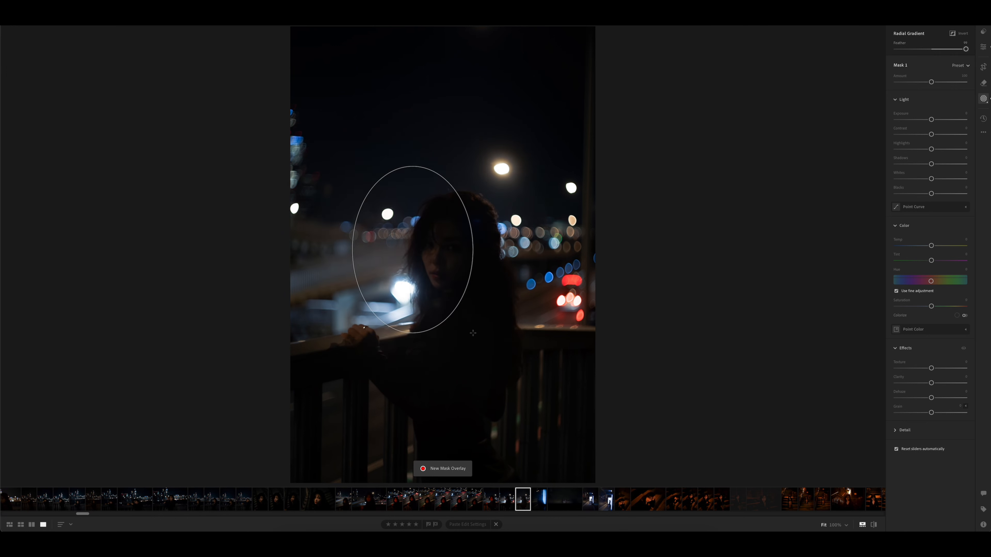
drag(410, 282, 459, 284)
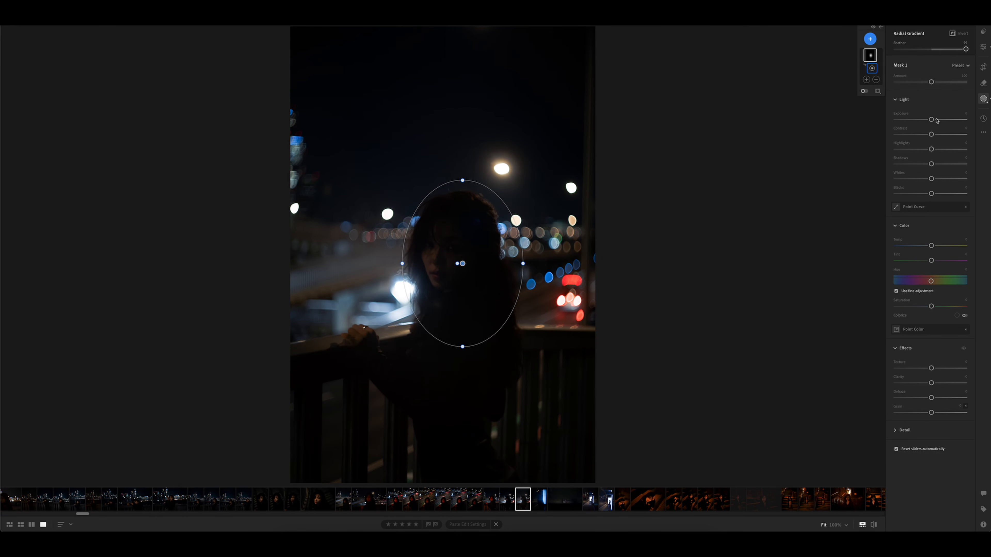
- Raise the mask's exposure, highlights and clarity, set its whites to about -4, and recentre it on the face
drag(936, 120, 932, 183)
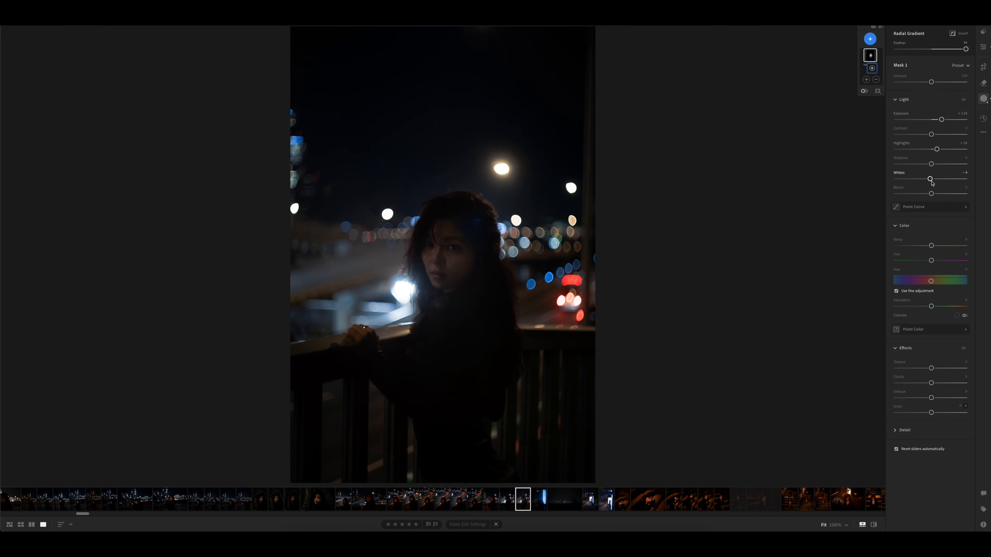
drag(464, 277, 451, 268)
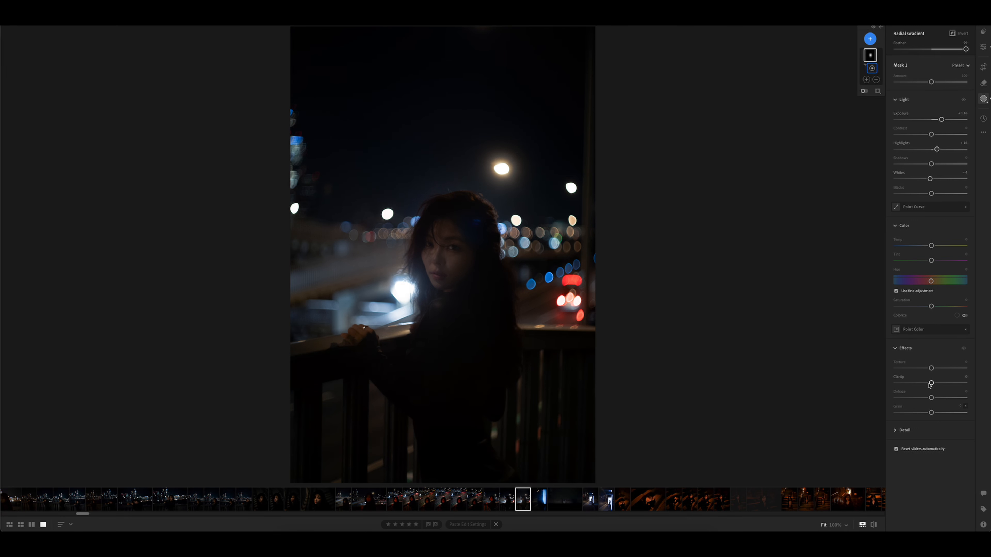
mouse_move(930, 383)
mouse_down()
mouse_move(948, 383)
mouse_move(932, 384)
mouse_up()
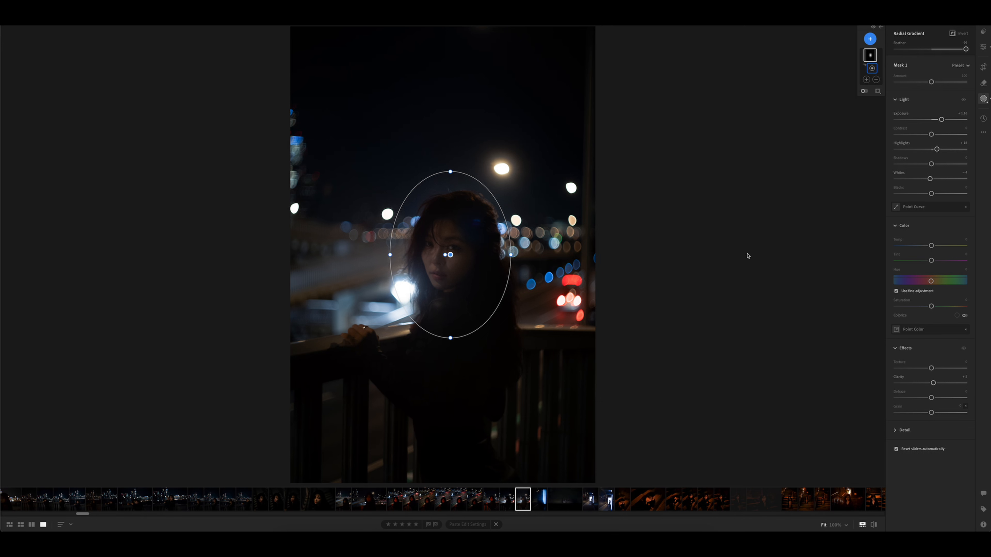
click(983, 48)
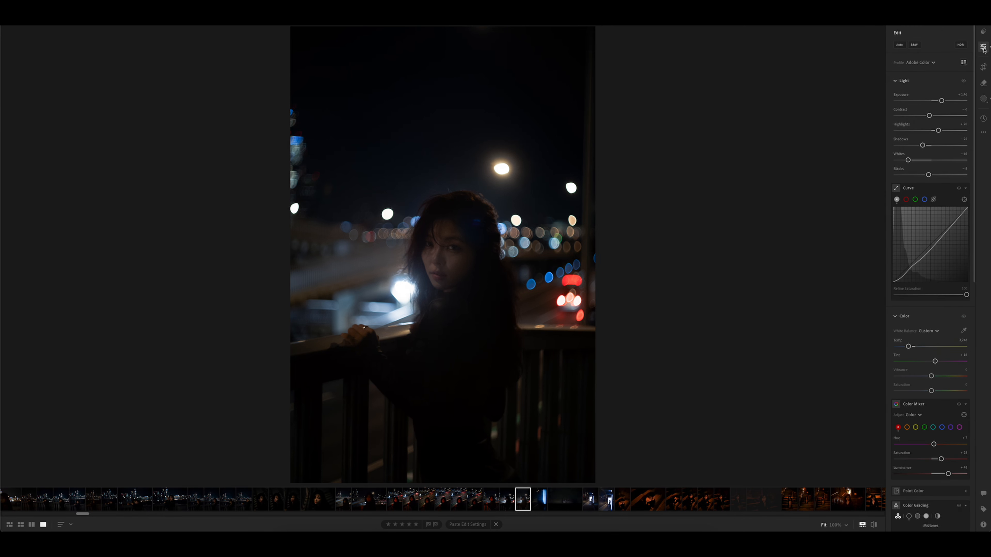